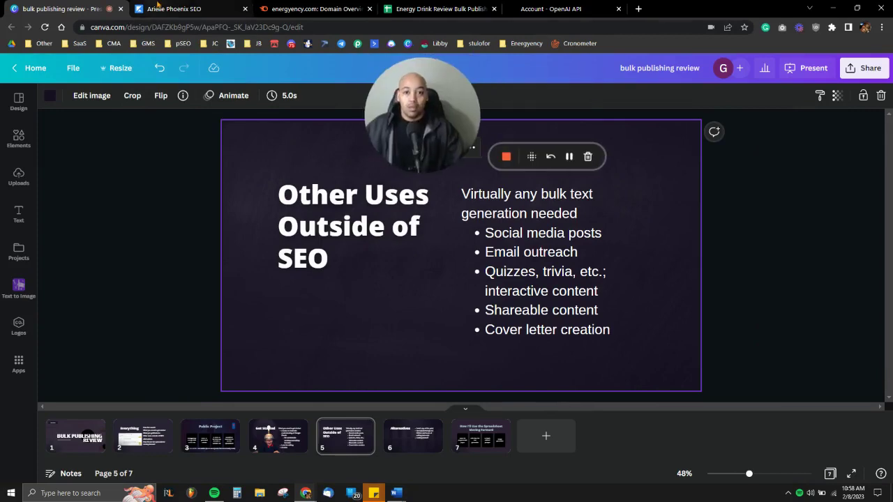
- Browse the bulk publishing course site's lesson list
left_click(157, 7)
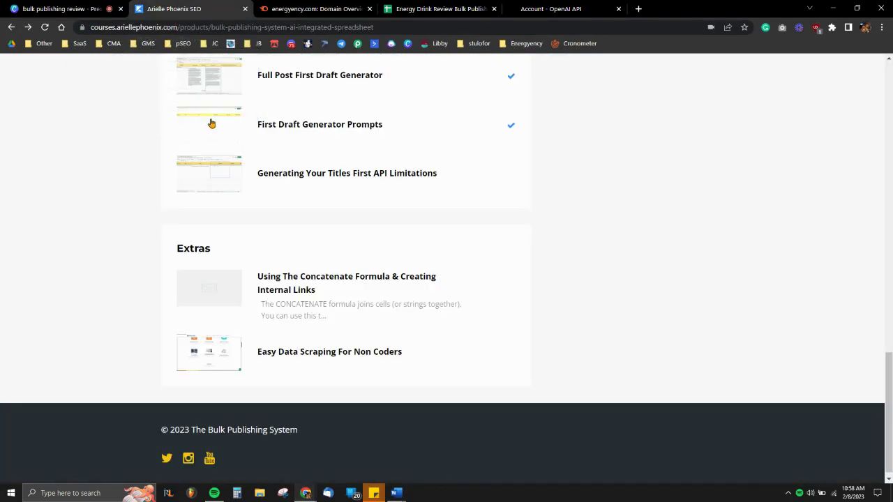
scroll(205, 126, "up", 15)
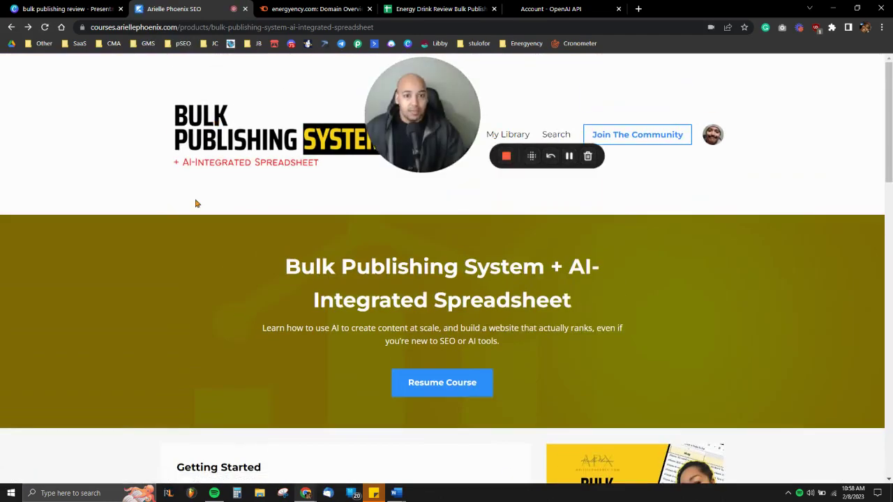
scroll(209, 216, "down", 5)
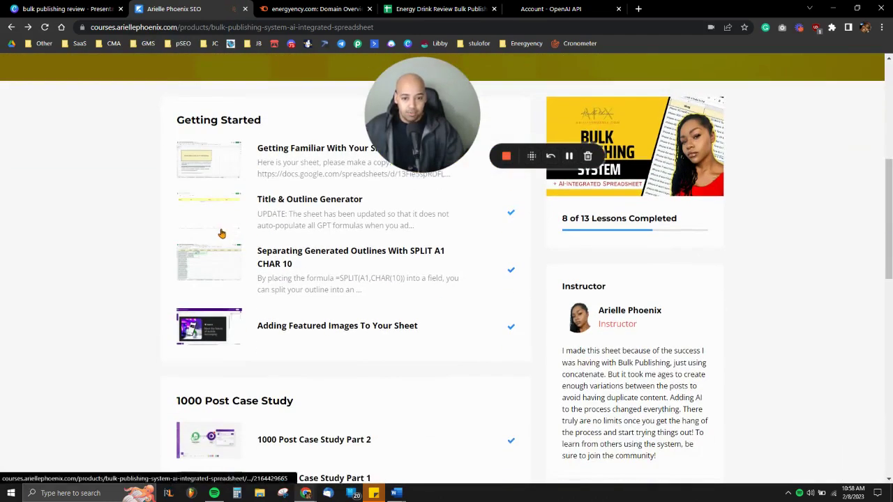
scroll(209, 245, "down", 6)
scroll(169, 258, "up", 1)
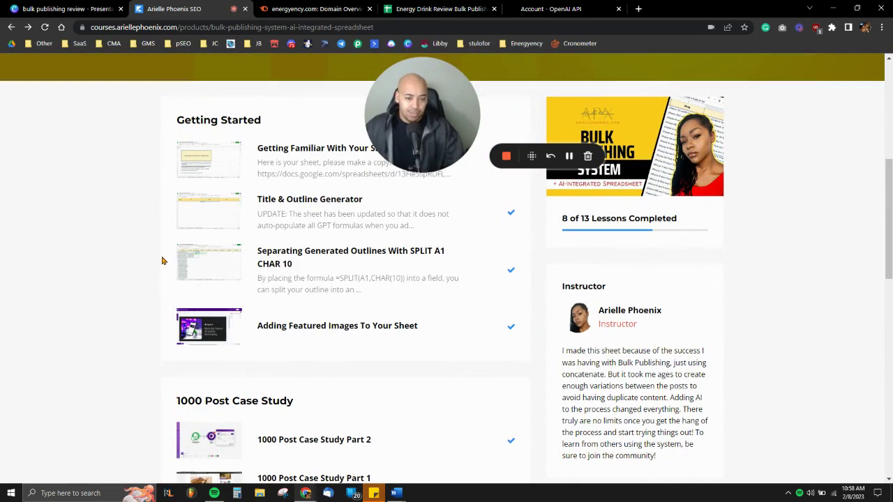
scroll(162, 260, "down", 3)
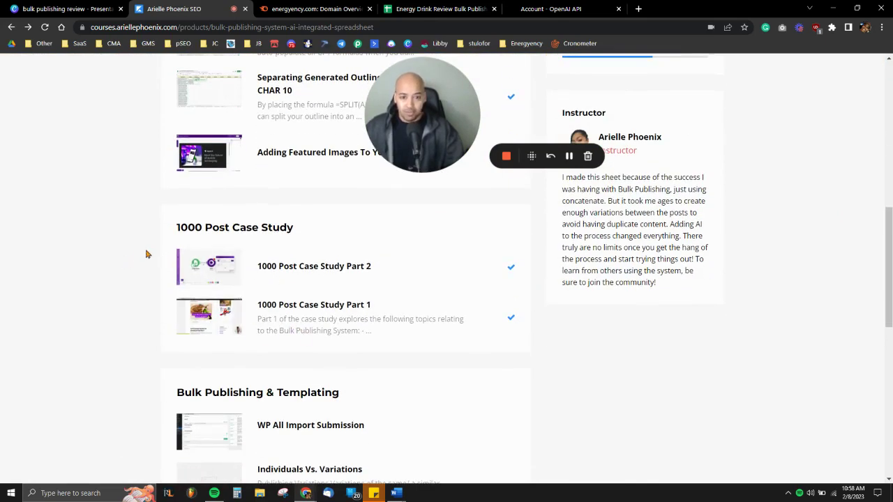
scroll(126, 264, "down", 5)
scroll(161, 255, "down", 4)
scroll(165, 239, "up", 2)
scroll(234, 258, "up", 5)
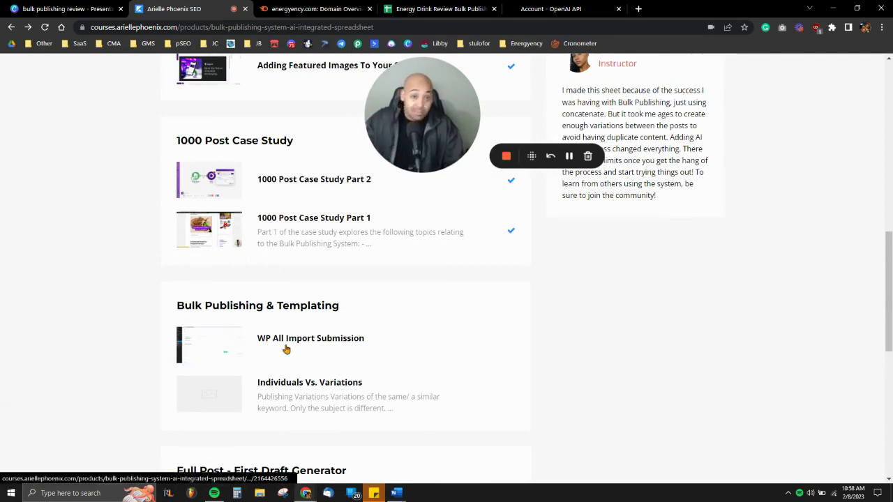
scroll(285, 351, "up", 15)
- Check Purchase History in account settings, then return to the My Library products page
left_click(711, 136)
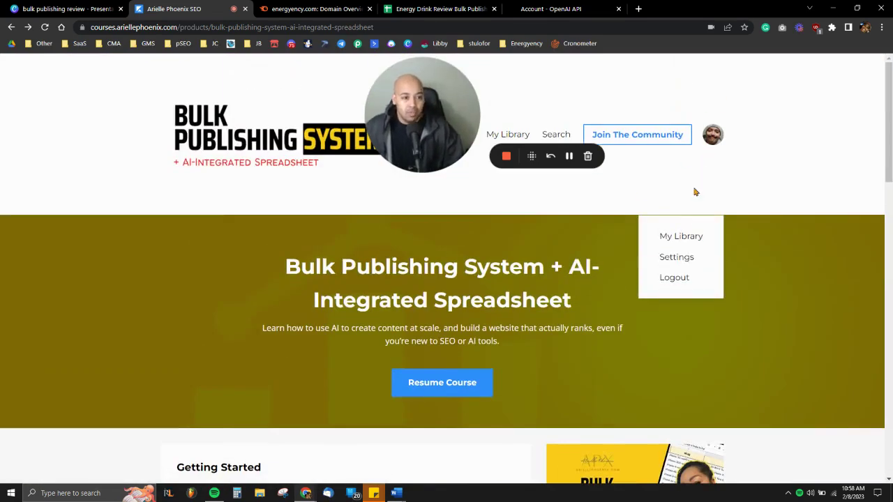
left_click(682, 258)
scroll(419, 265, "down", 10)
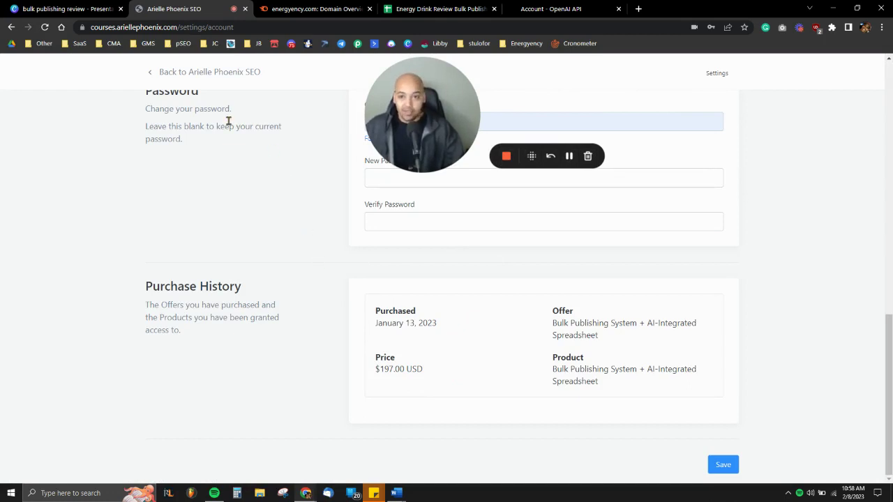
left_click(149, 75)
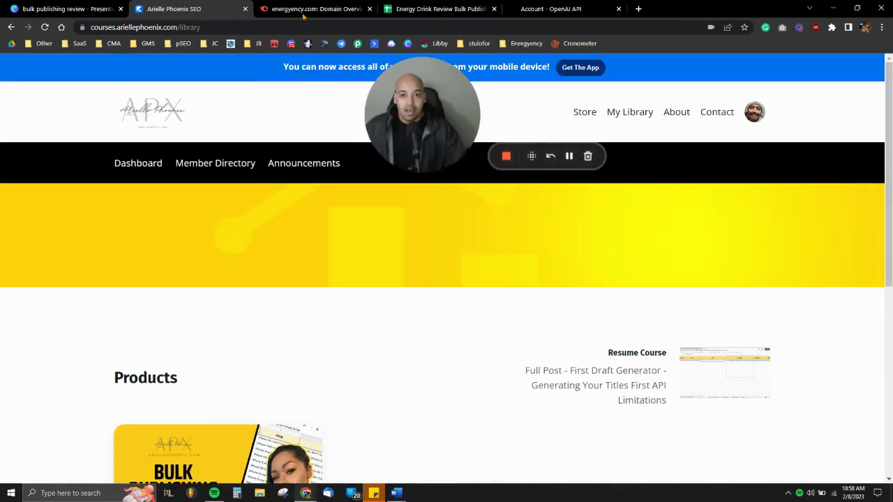
- Review energygency.com's organic traffic and keyword growth charts in Semrush Domain Overview
left_click(314, 9)
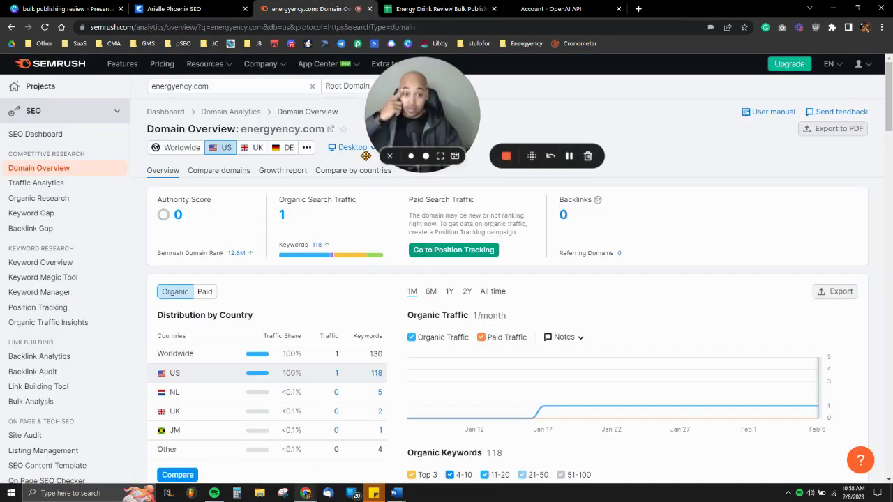
scroll(447, 215, "down", 4)
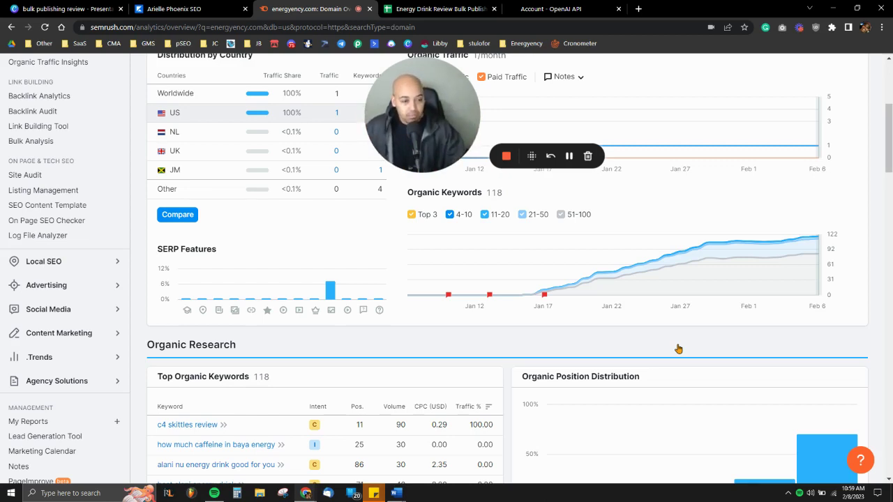
mouse_move(710, 272)
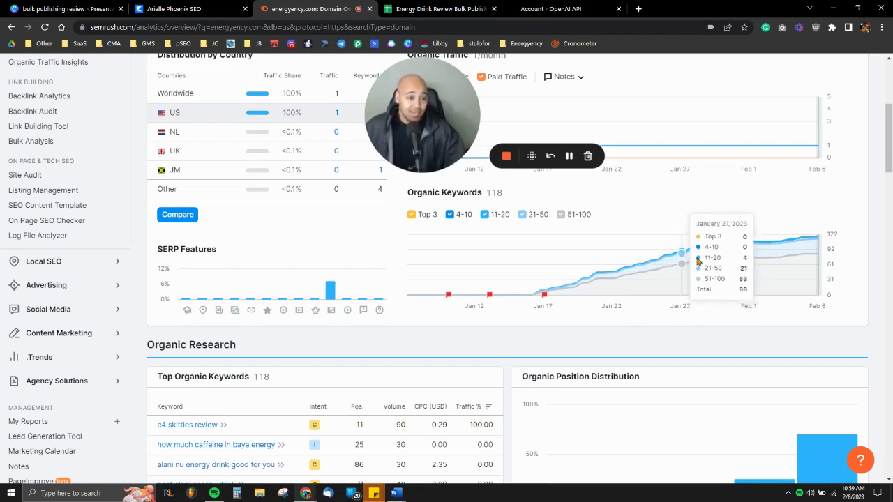
mouse_move(774, 282)
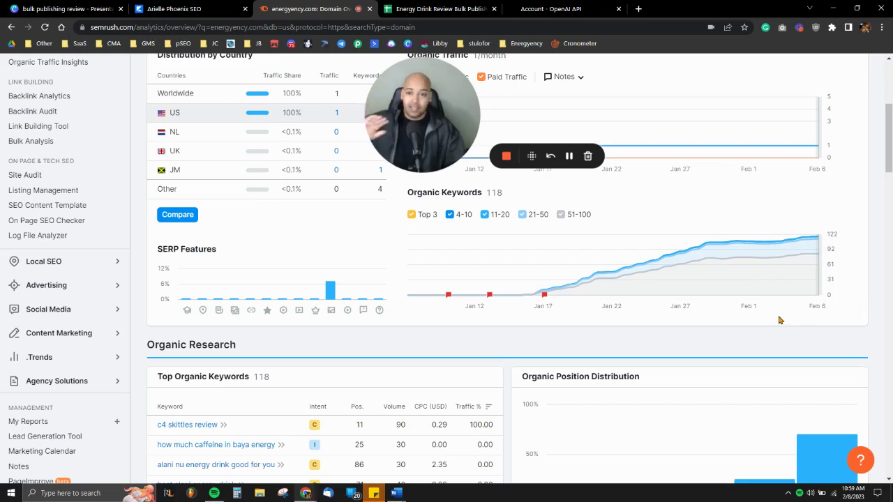
scroll(779, 320, "up", 4)
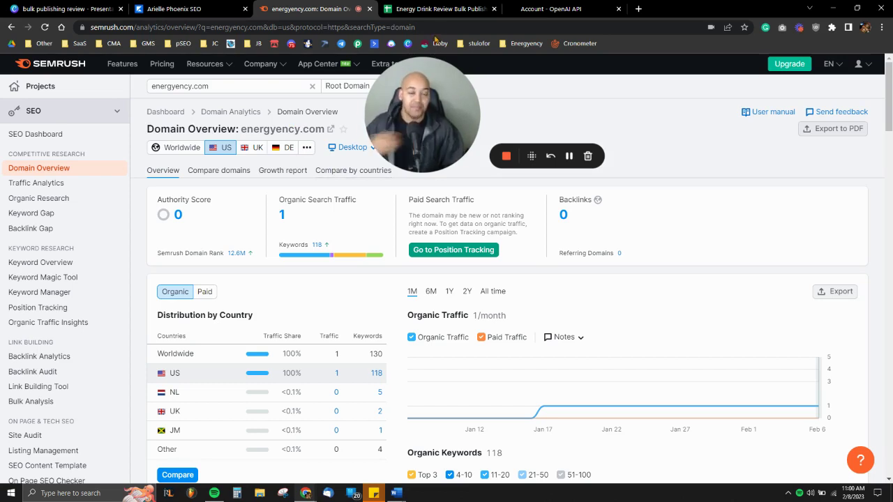
left_click(551, 9)
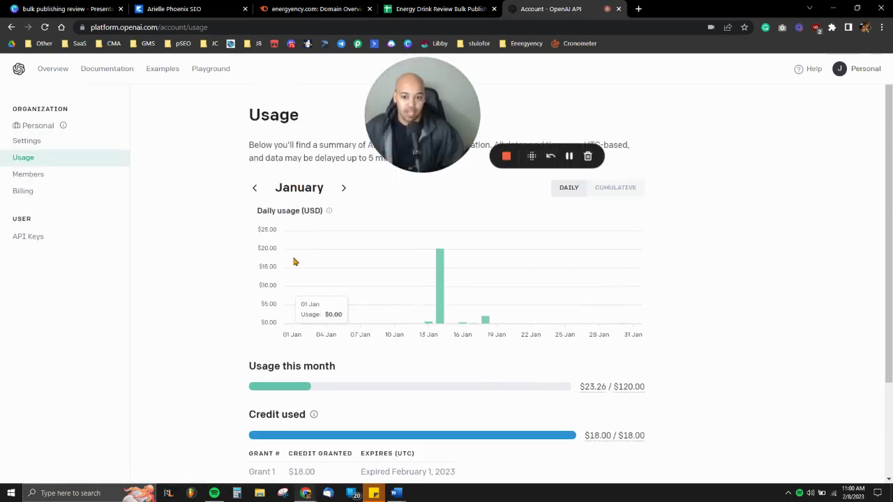
scroll(293, 262, "down", 1)
scroll(294, 262, "down", 1)
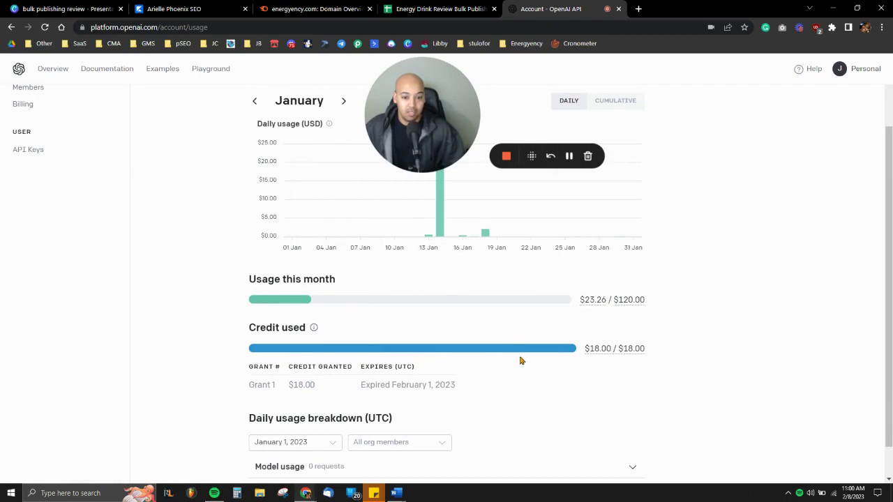
scroll(551, 300, "up", 2)
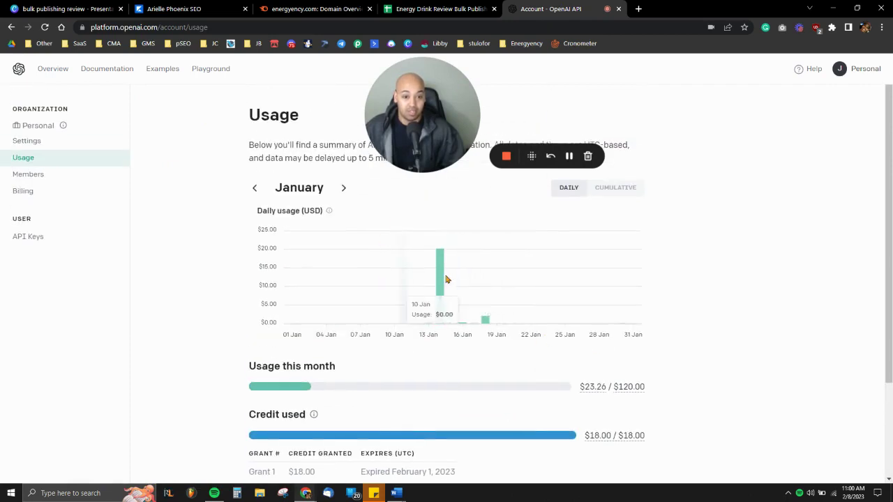
mouse_move(440, 279)
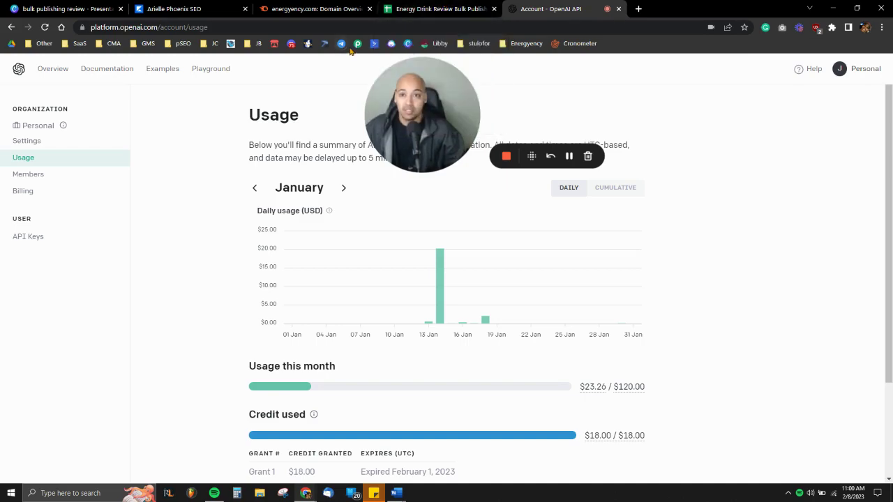
- Tour the Getting Set Up, Image Generation, First Draft and Title & Outline sheets, ending on Settings
left_click(439, 8)
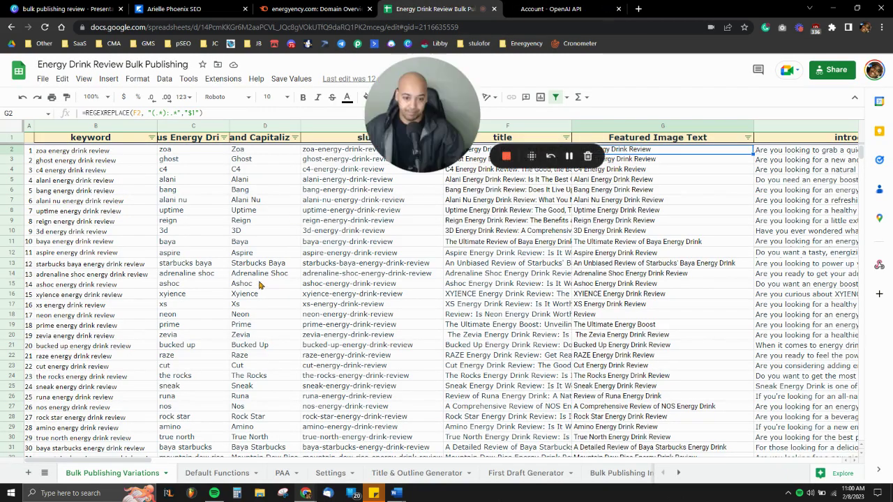
left_click(677, 473)
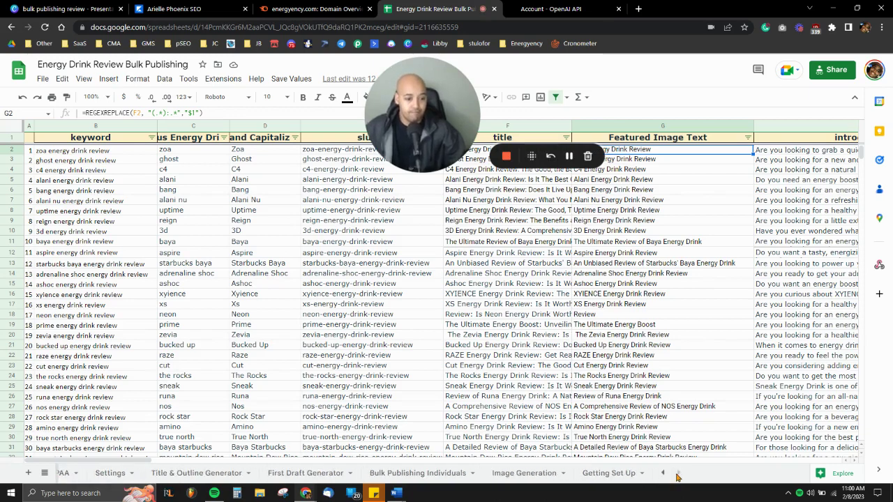
left_click(608, 474)
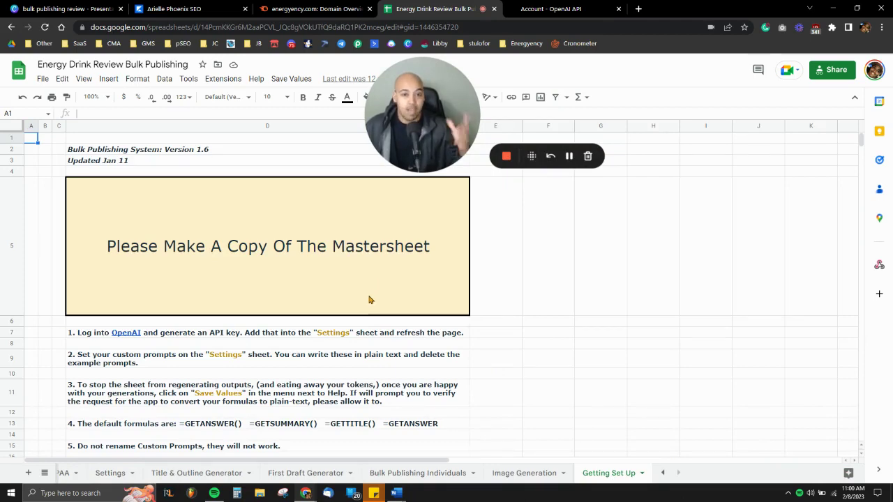
left_click(110, 472)
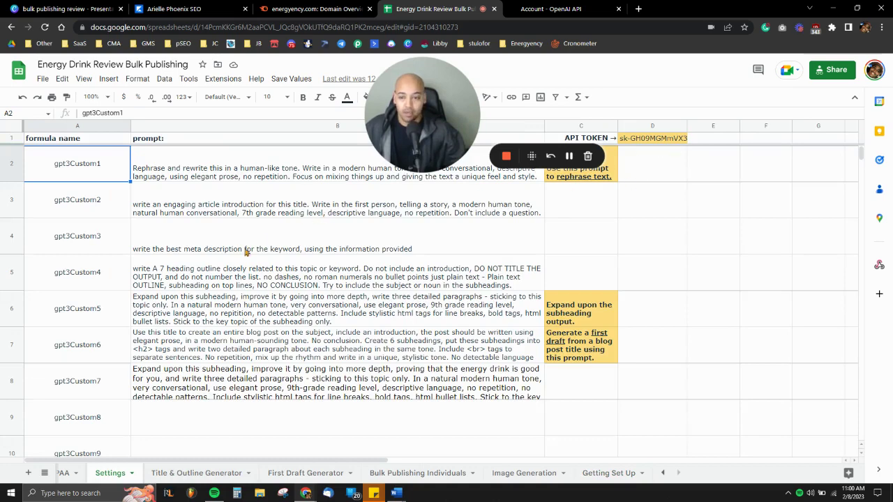
left_click(536, 473)
left_click(415, 474)
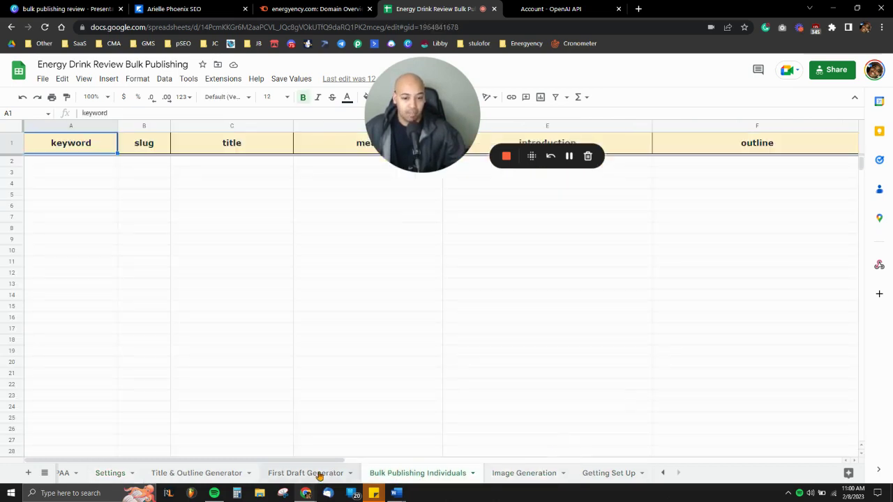
left_click(317, 474)
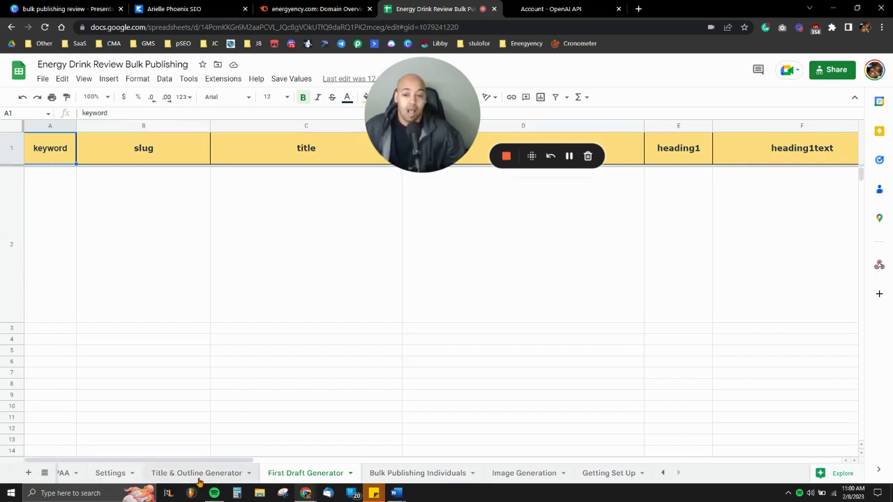
left_click(199, 480)
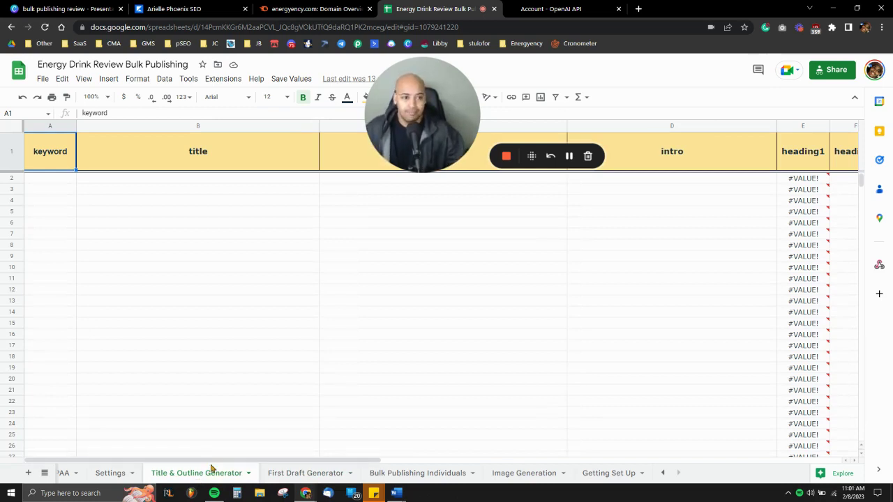
left_click(112, 473)
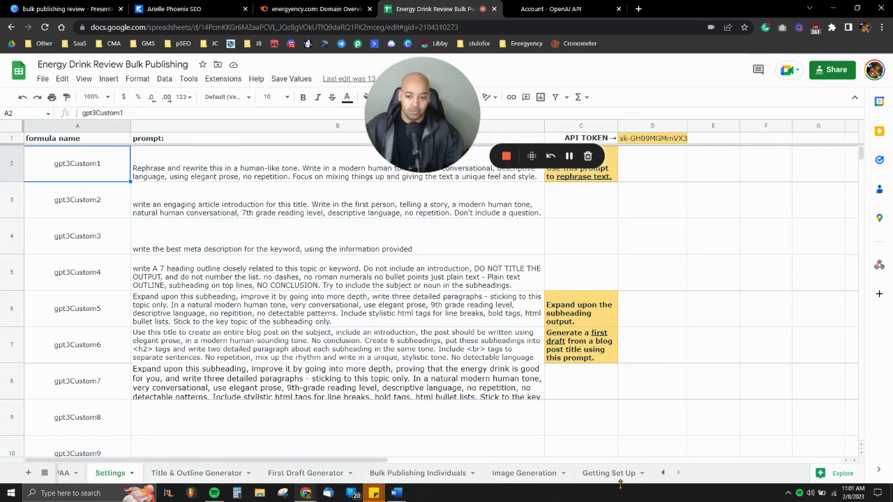
left_click(663, 474)
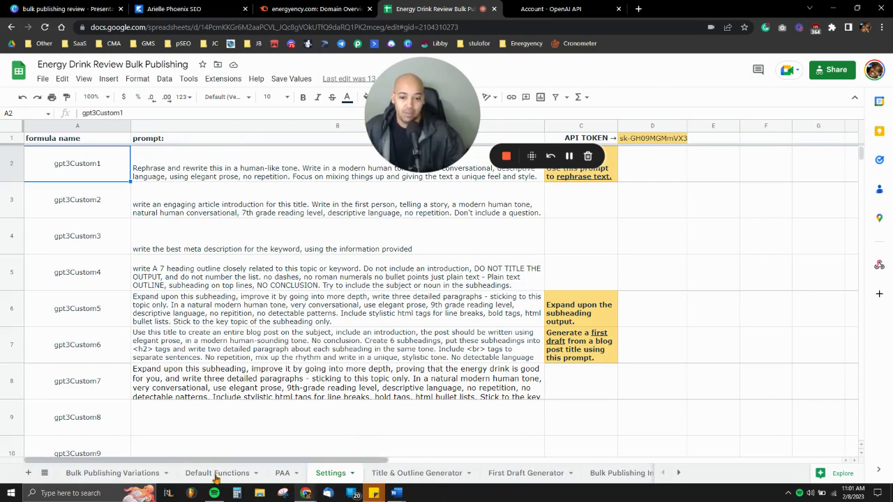
left_click(120, 477)
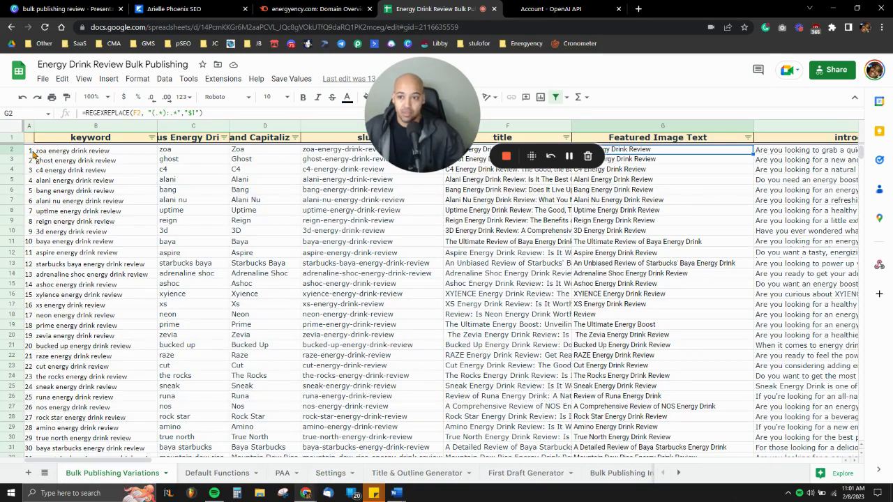
left_click(56, 152)
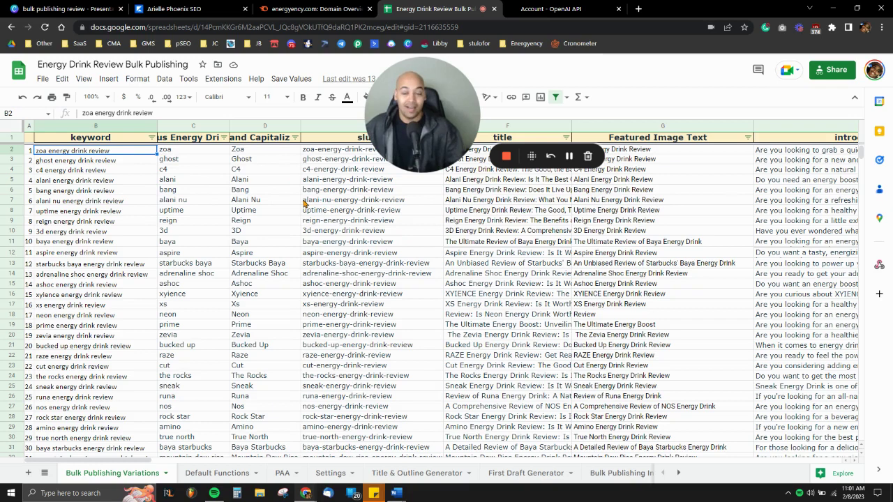
key("Right")
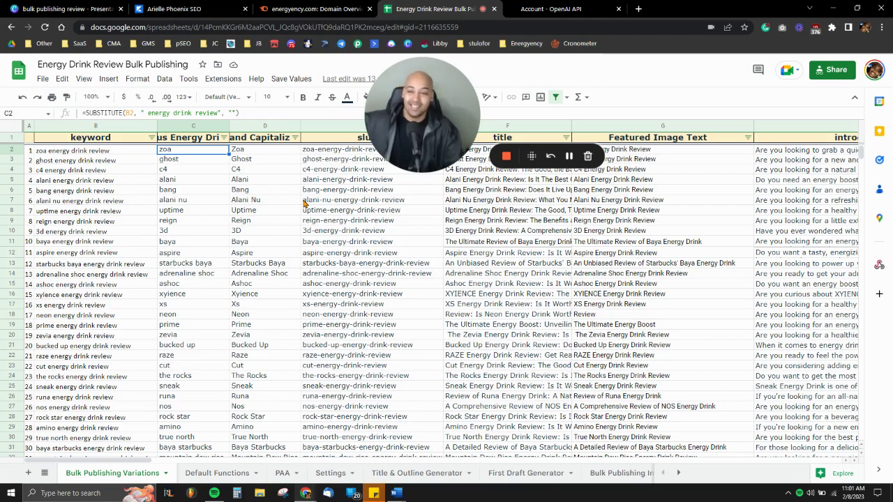
scroll(304, 202, "down", 10)
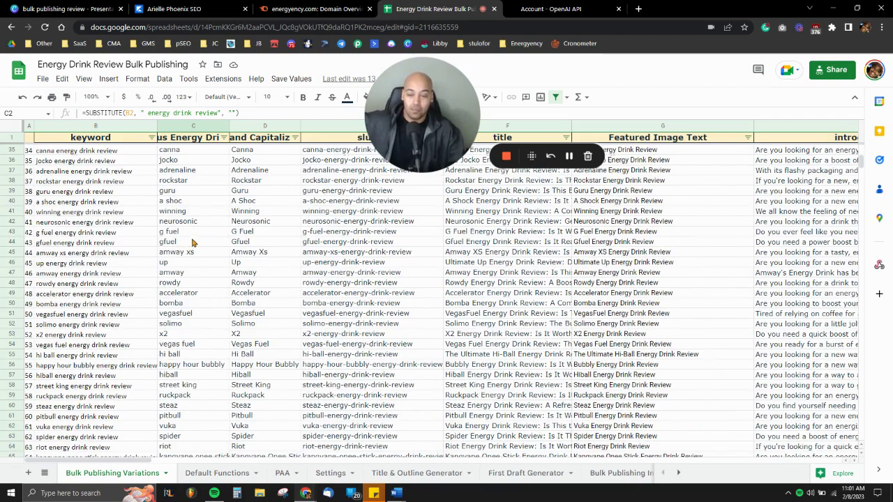
scroll(212, 307, "down", 5)
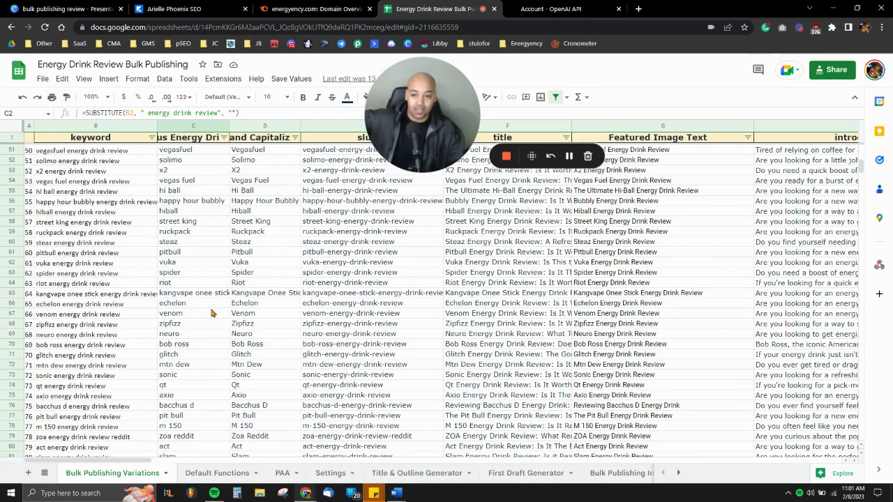
scroll(214, 313, "up", 15)
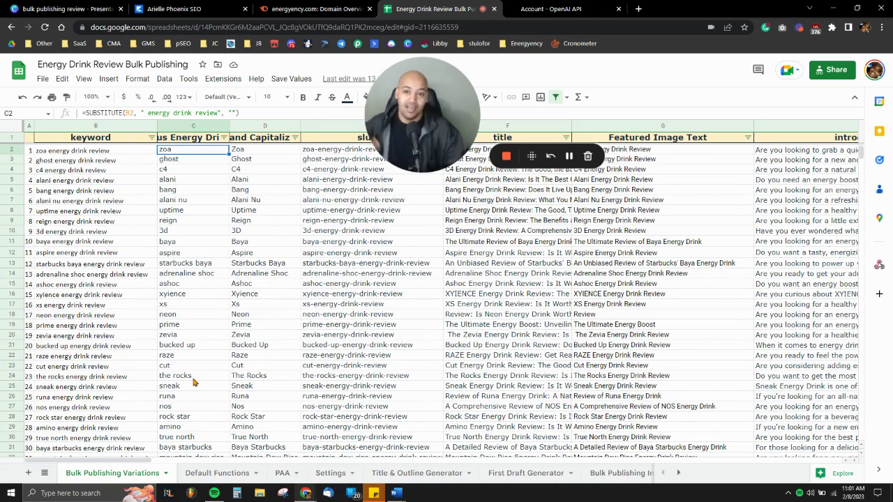
key("Right")
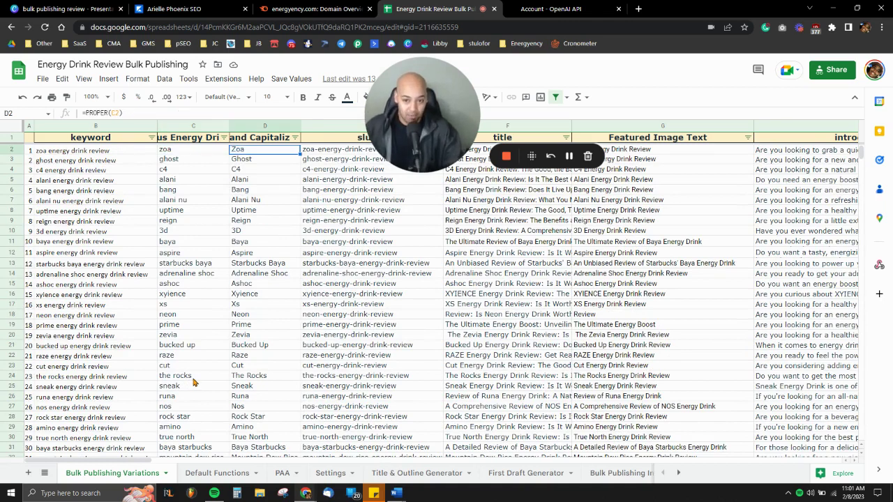
key("Right")
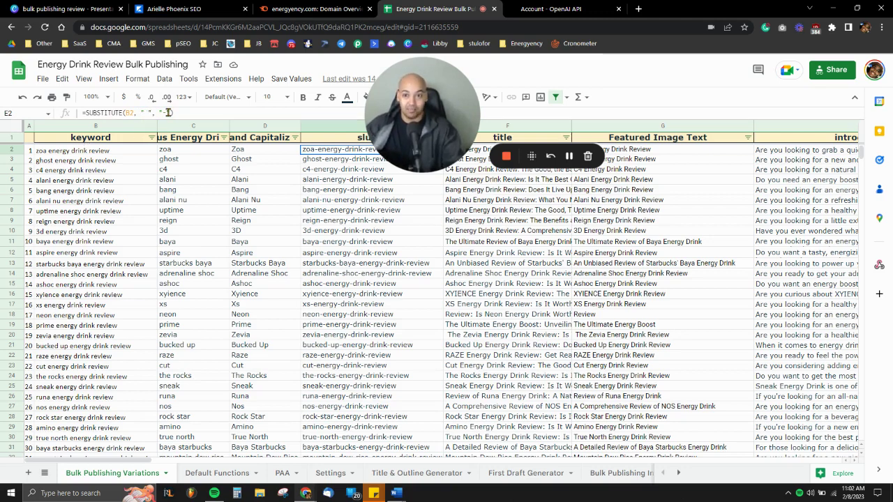
key("Right")
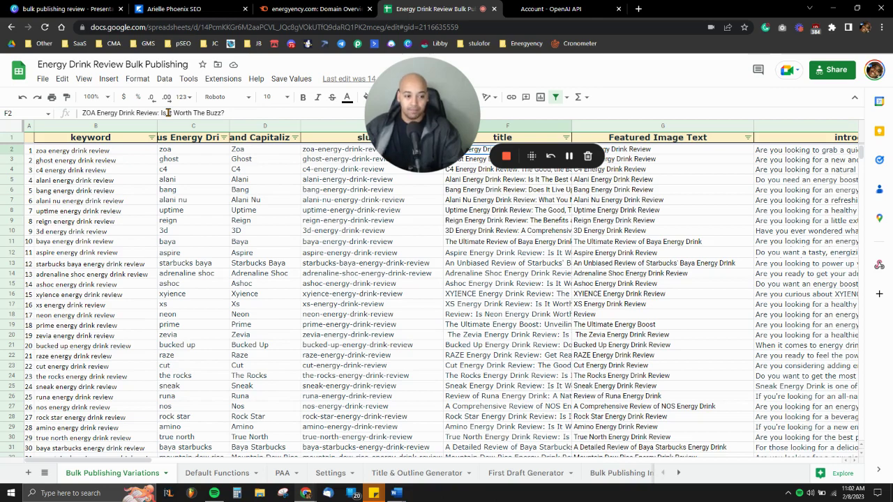
left_click(321, 479)
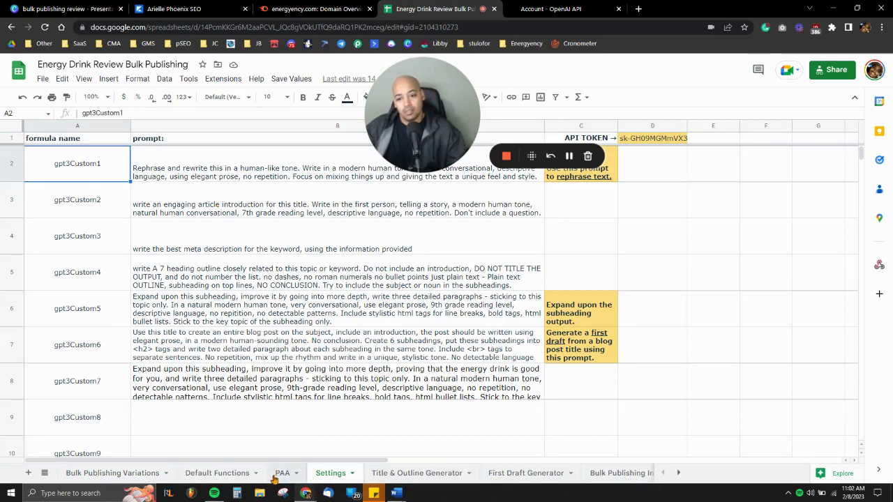
left_click(237, 473)
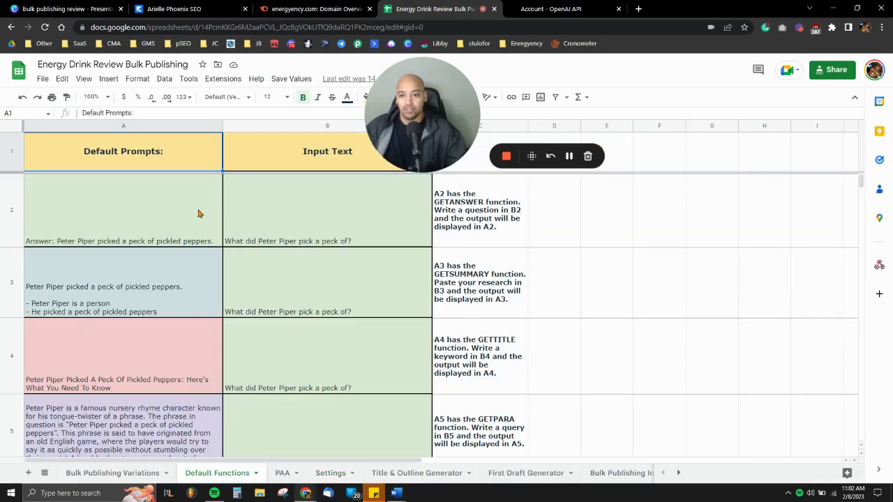
left_click(139, 473)
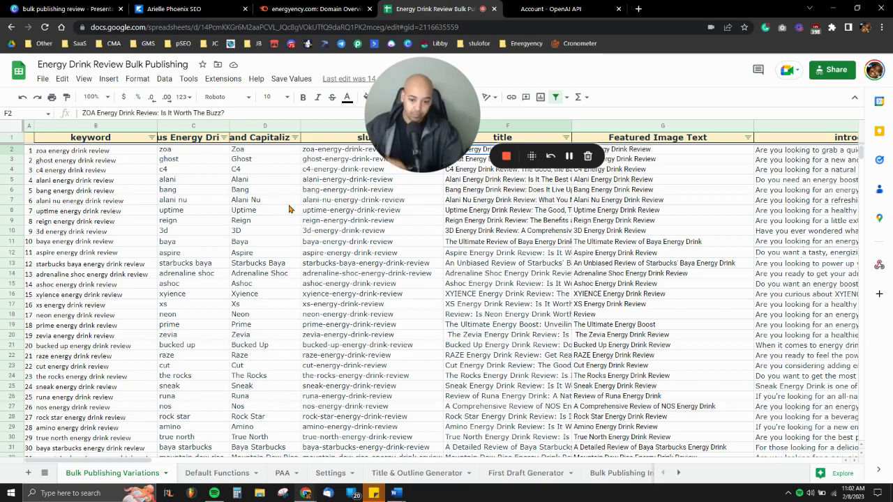
key("Right")
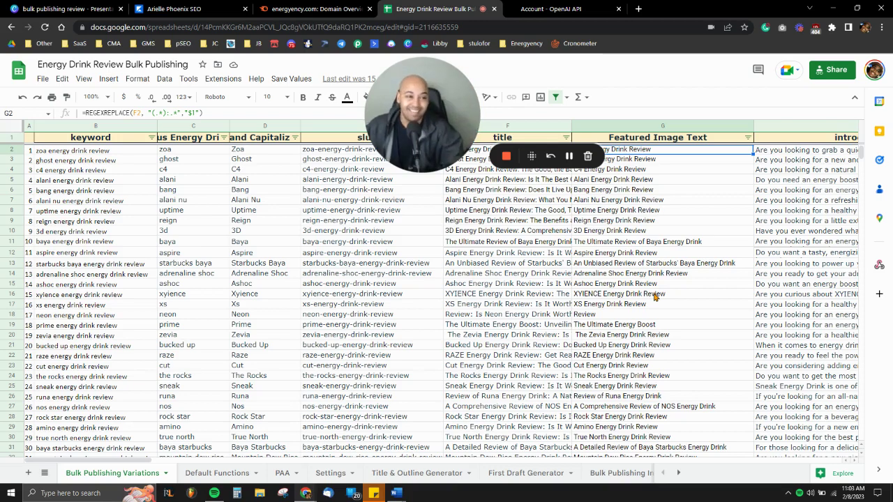
key("Right")
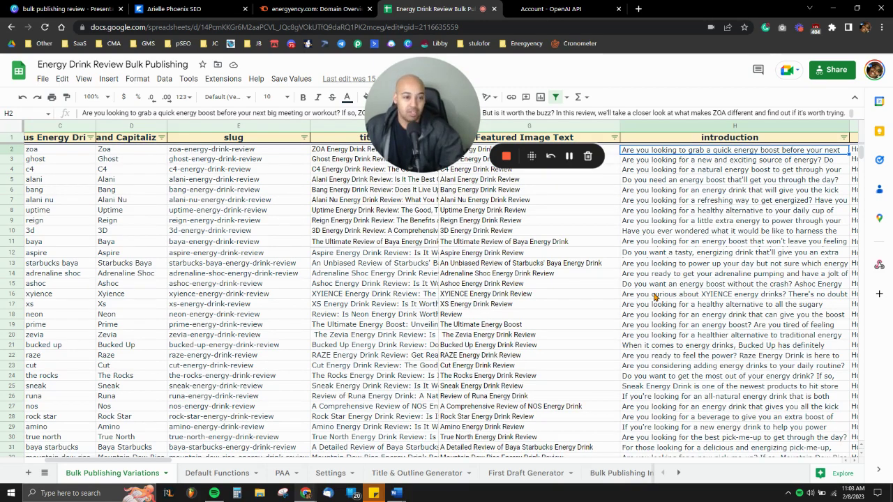
key("Right")
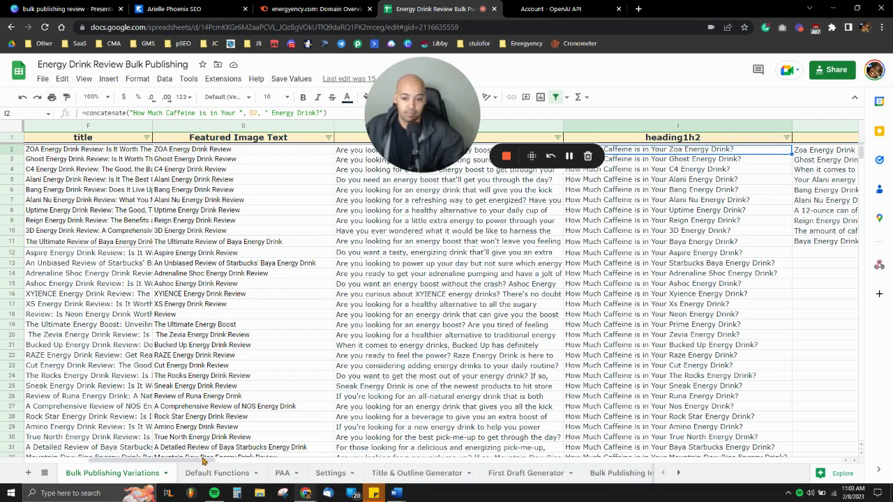
- Read the column J paragraphs in J2 and J12 with the formula bar enlarged
scroll(184, 234, "left", 10)
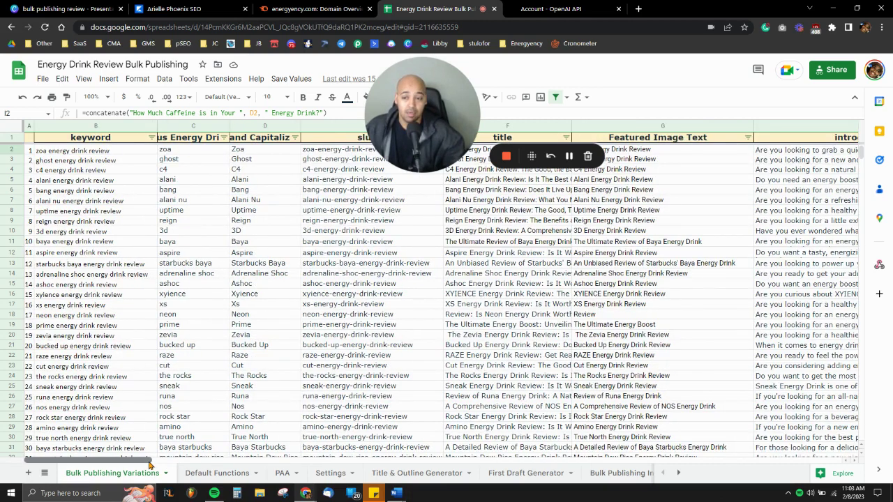
mouse_move(149, 465)
left_mouse_down()
mouse_move(293, 466)
mouse_move(318, 476)
left_mouse_up()
left_click(306, 153)
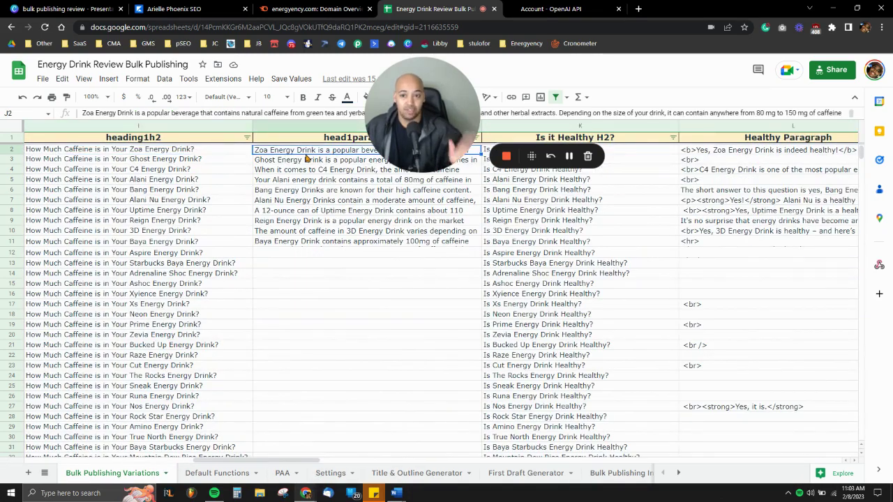
left_click(319, 257)
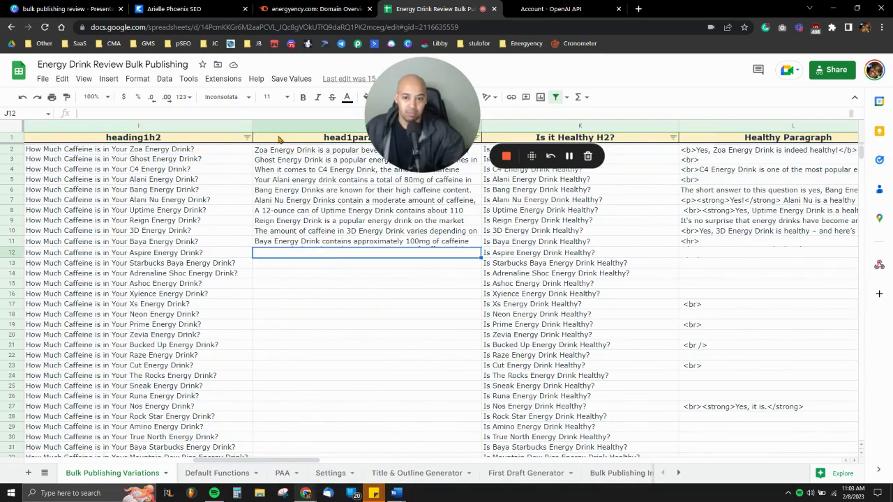
left_click_drag(283, 120, 265, 232)
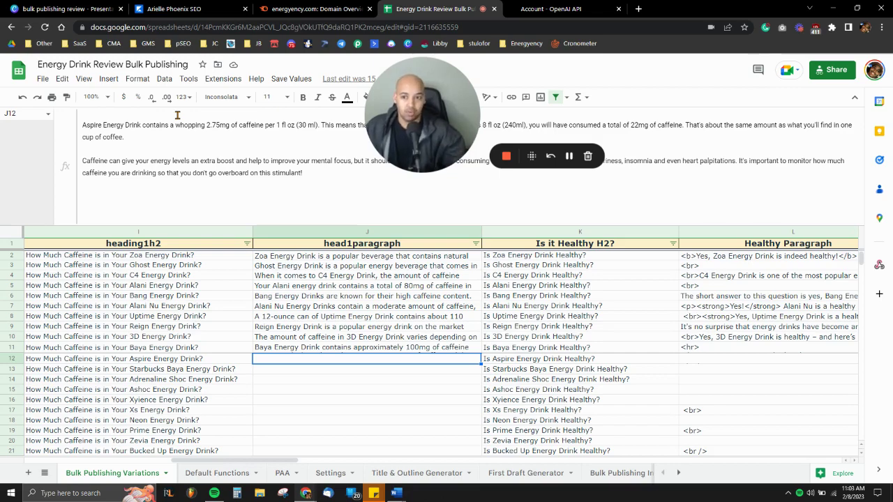
- Check another column J output further down and scan across the sheet's columns
scroll(330, 323, "down", 10)
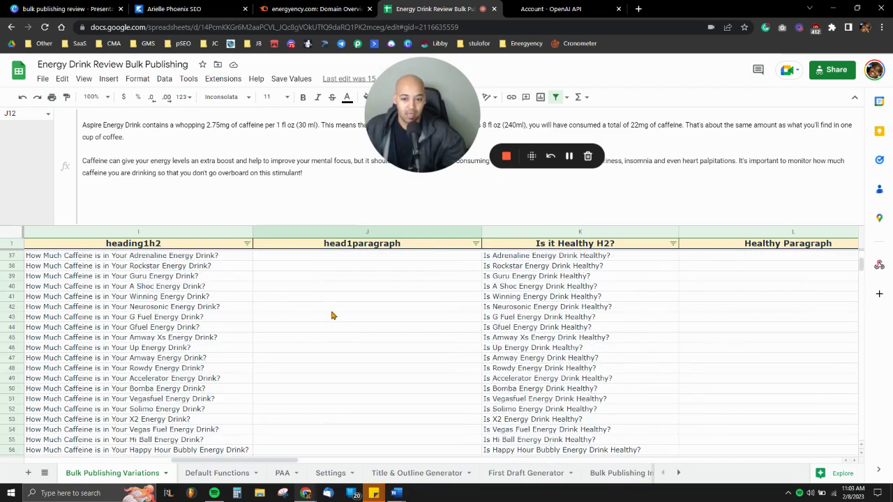
left_click(332, 309)
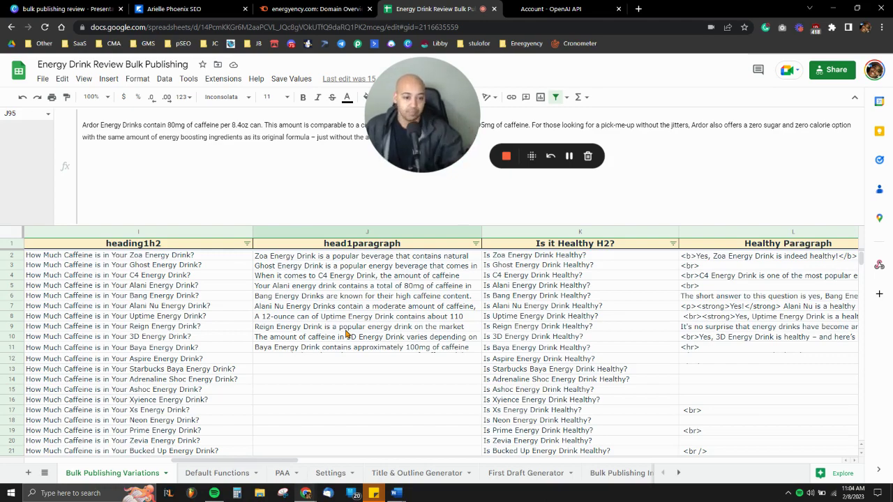
left_click_drag(254, 462, 631, 456)
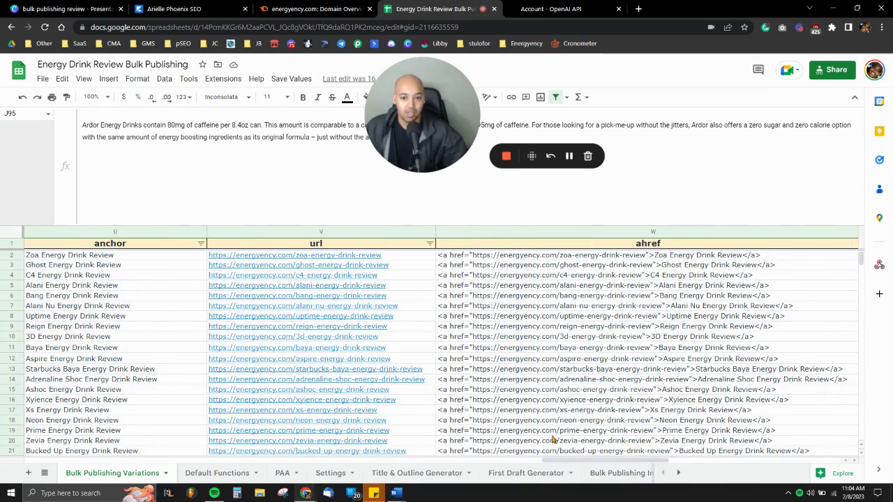
left_click_drag(562, 461, 541, 461)
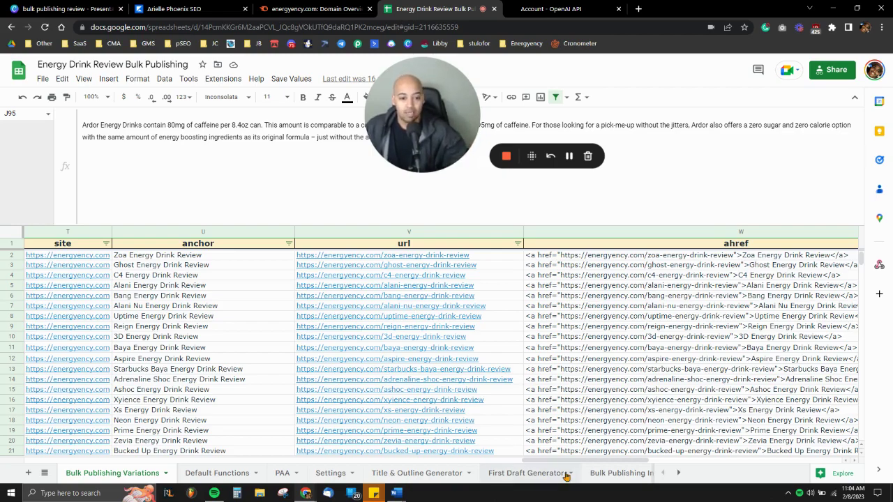
left_click_drag(561, 460, 31, 460)
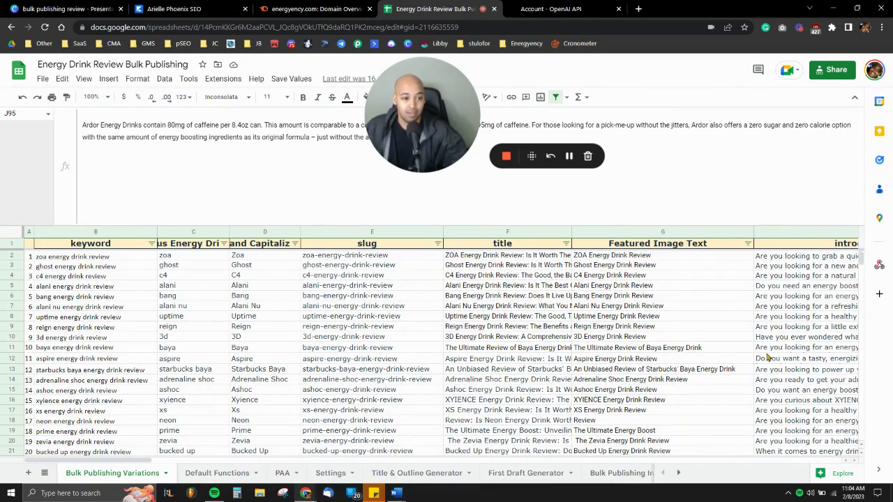
- Briefly visit the Default Functions sheet, then return to Bulk Publishing Variations around row 186
left_click(793, 339)
scroll(723, 384, "down", 15)
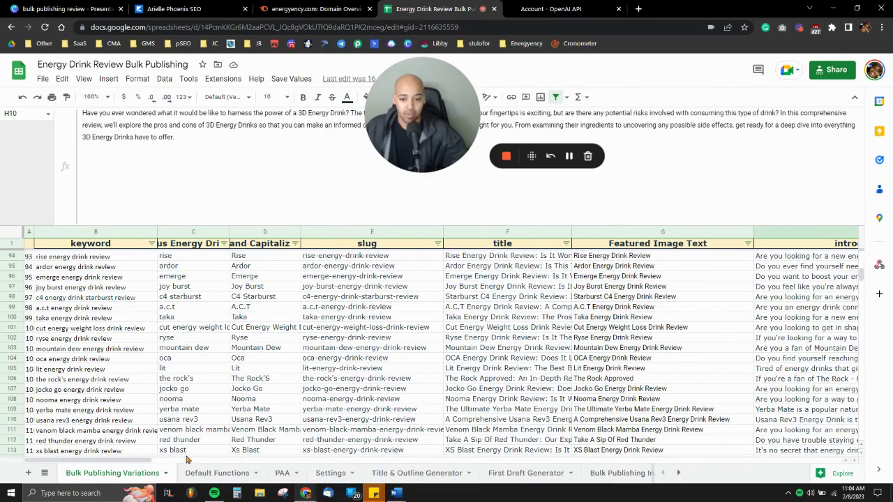
left_click(213, 473)
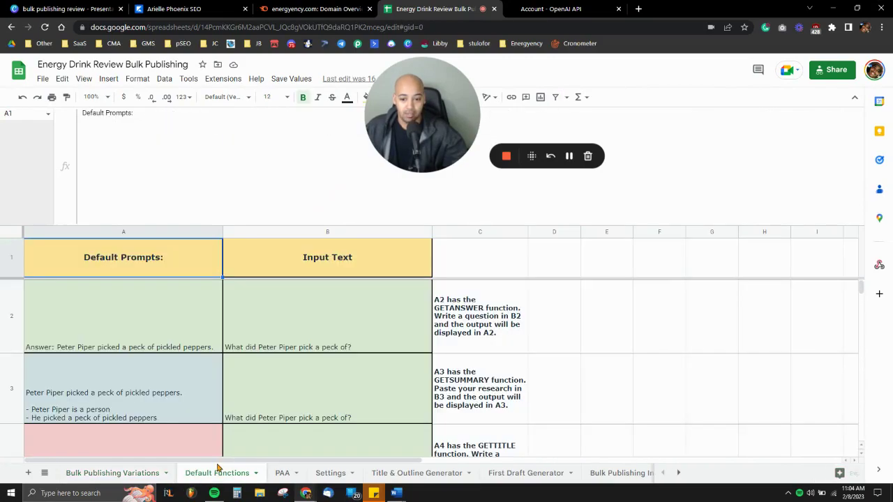
left_click(121, 471)
scroll(417, 370, "right", 10)
scroll(418, 369, "down", 10)
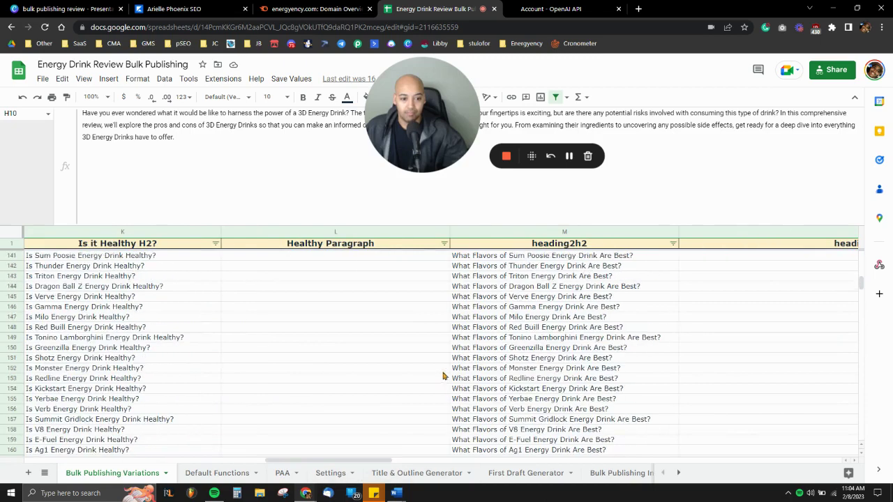
scroll(418, 370, "down", 15)
- Read the Healthy Paragraph HTML in L190 and L193 with a taller formula bar
left_click(327, 298)
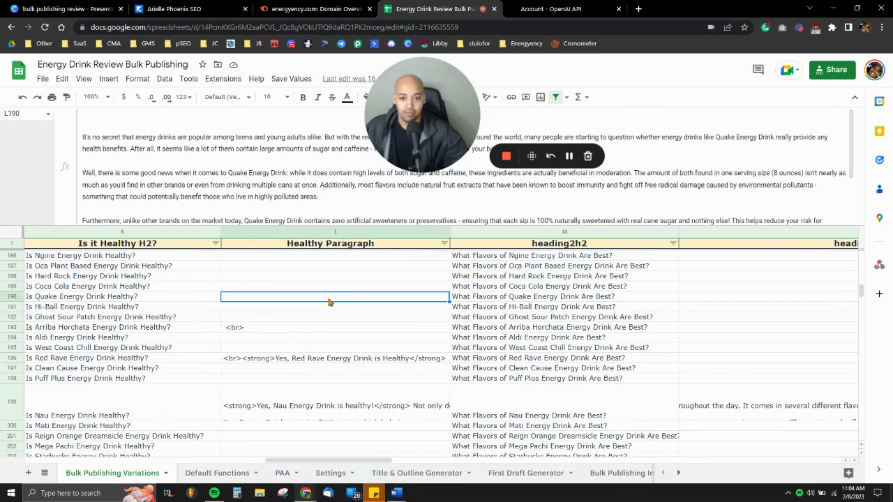
left_click(268, 329)
left_click_drag(278, 223, 276, 387)
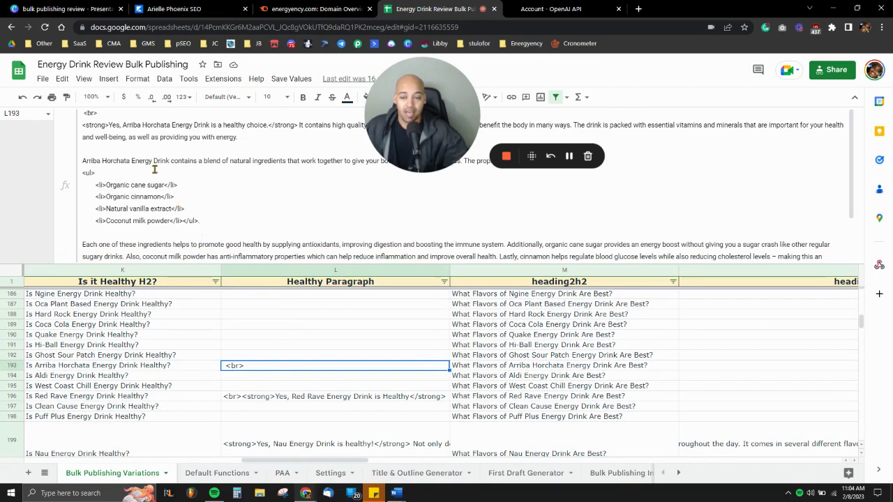
scroll(178, 162, "down", 3)
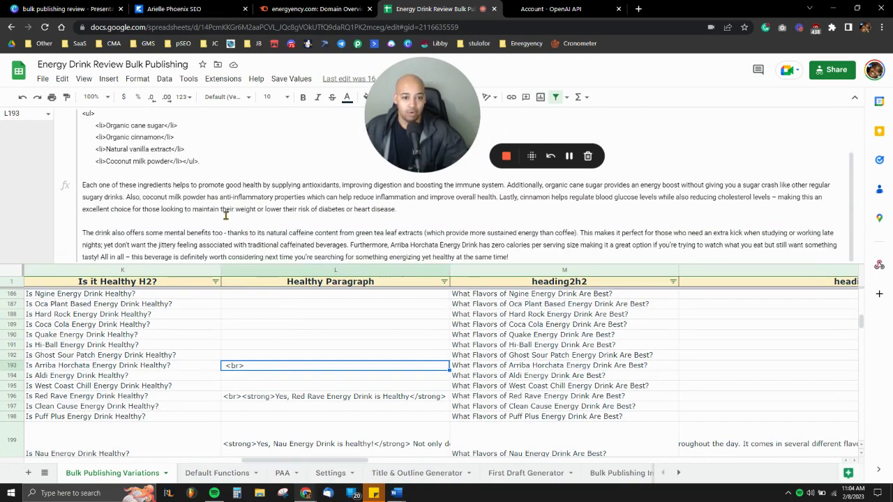
scroll(225, 215, "up", 3)
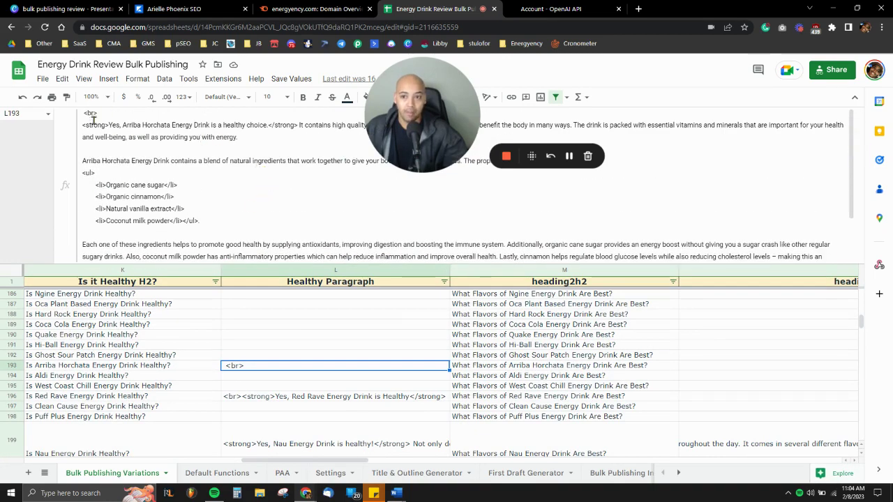
- Inspect the <ul><li> tags after 'To sum up' in cell L186
left_click(268, 294)
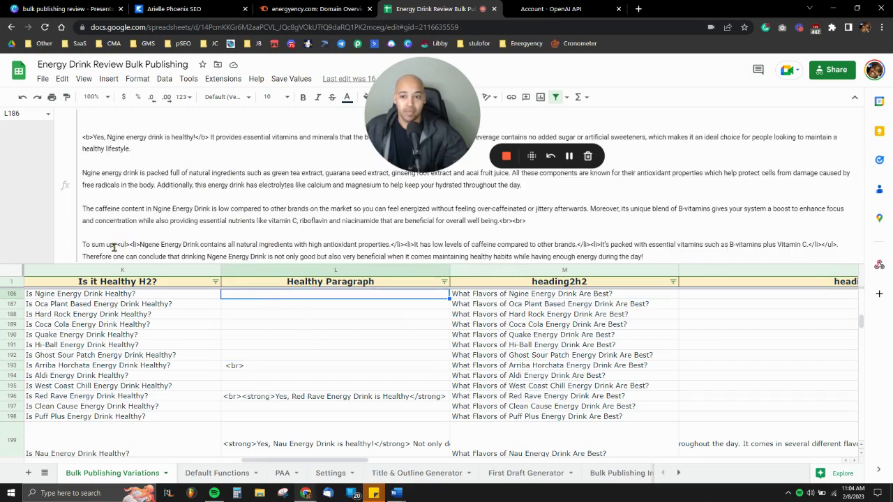
left_click_drag(116, 245, 141, 244)
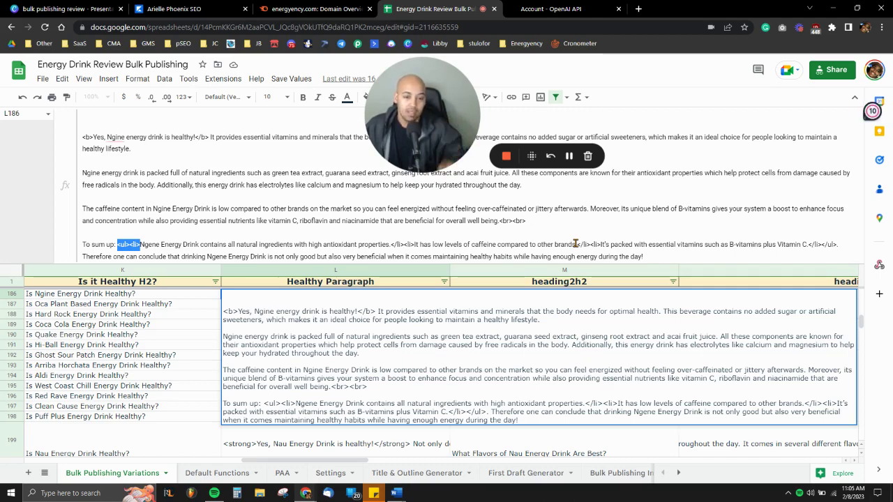
key("Return")
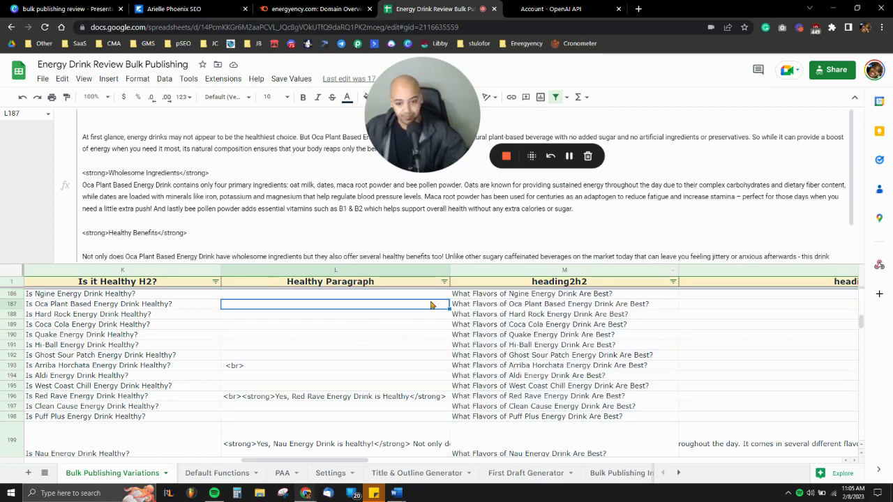
- Bring up the Canva deck's Present options on the Other Uses Outside of SEO slide
left_click(77, 6)
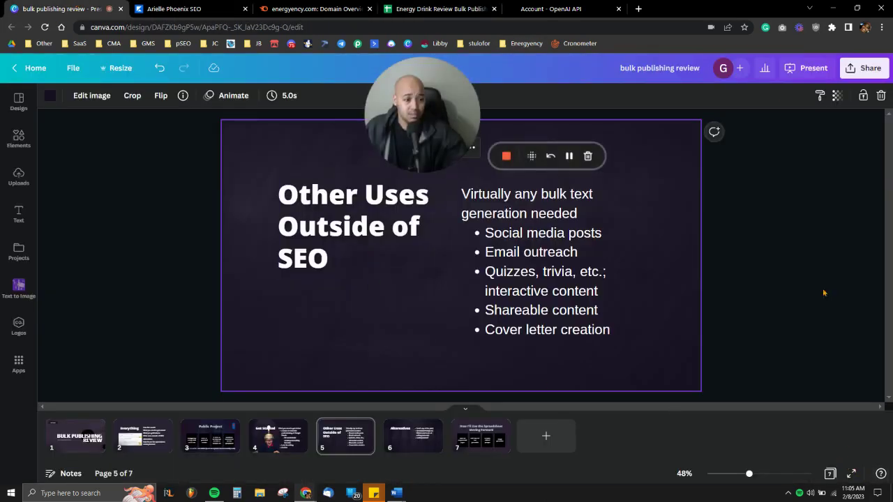
left_click(806, 68)
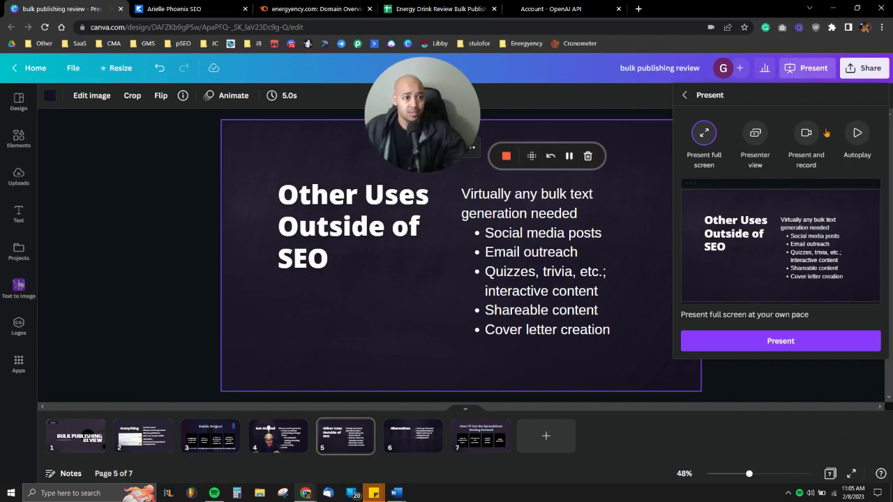